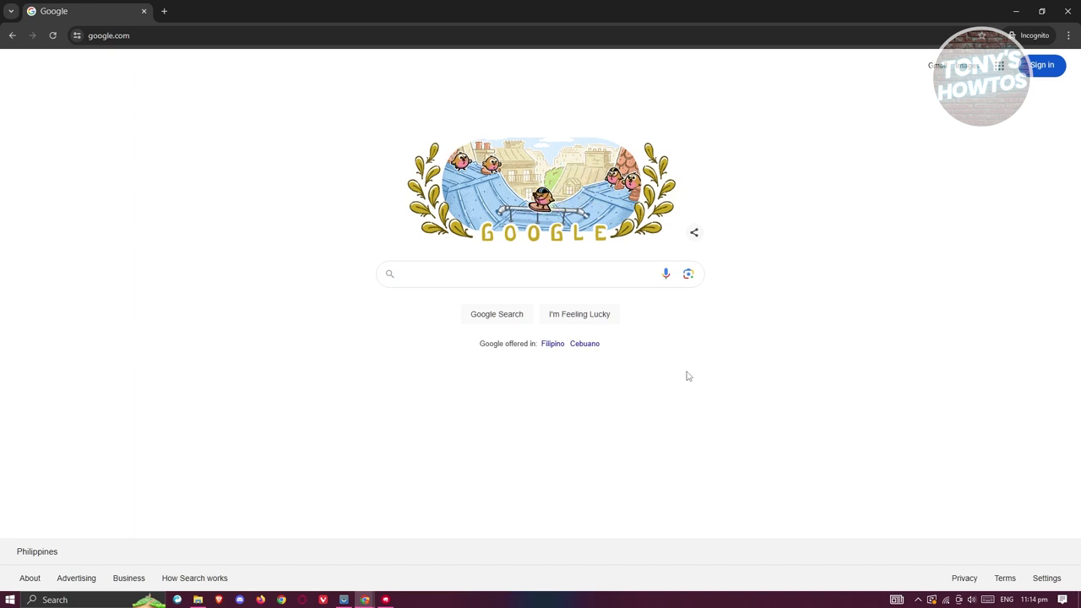
# - Find the Google Business Profile site with a search for "GOOGLE BUSINESS" and go to its sign-in
pyautogui.click(434, 273)
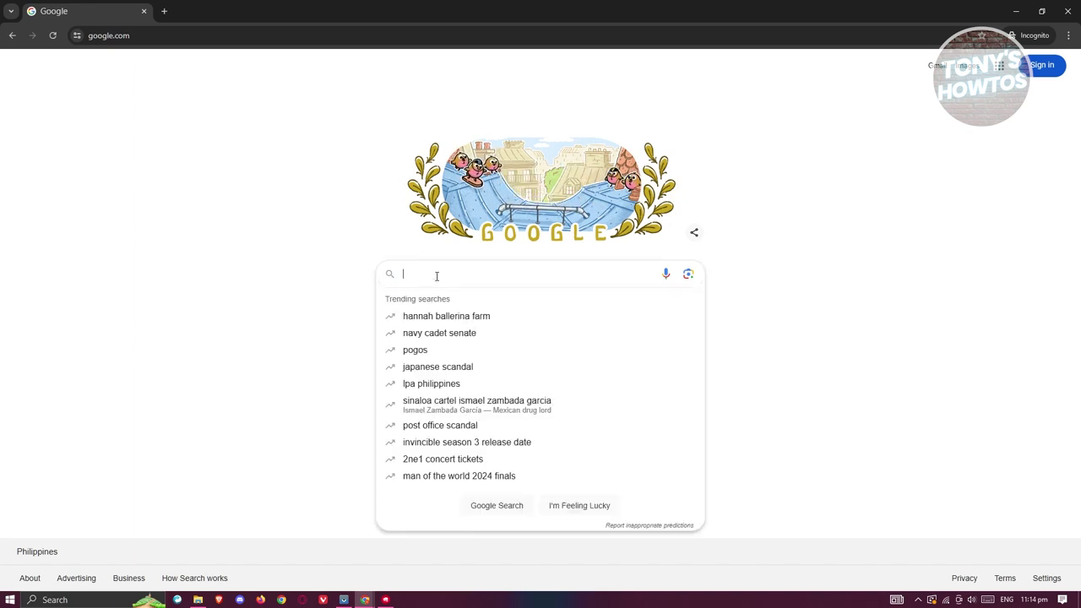
pyautogui.write('GOOGLE BUSINESS')
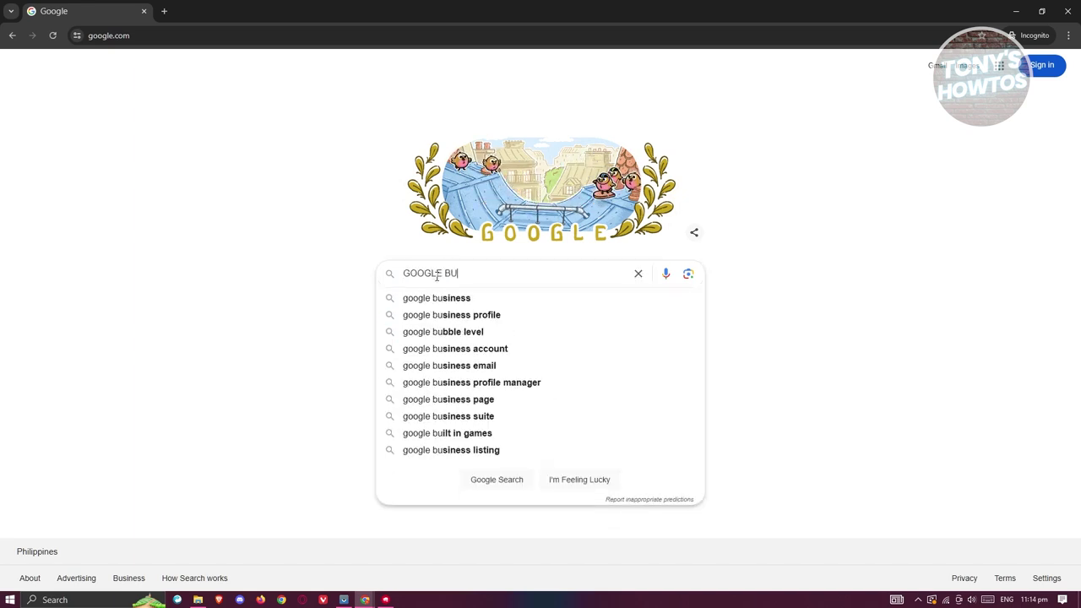
pyautogui.press('Return')
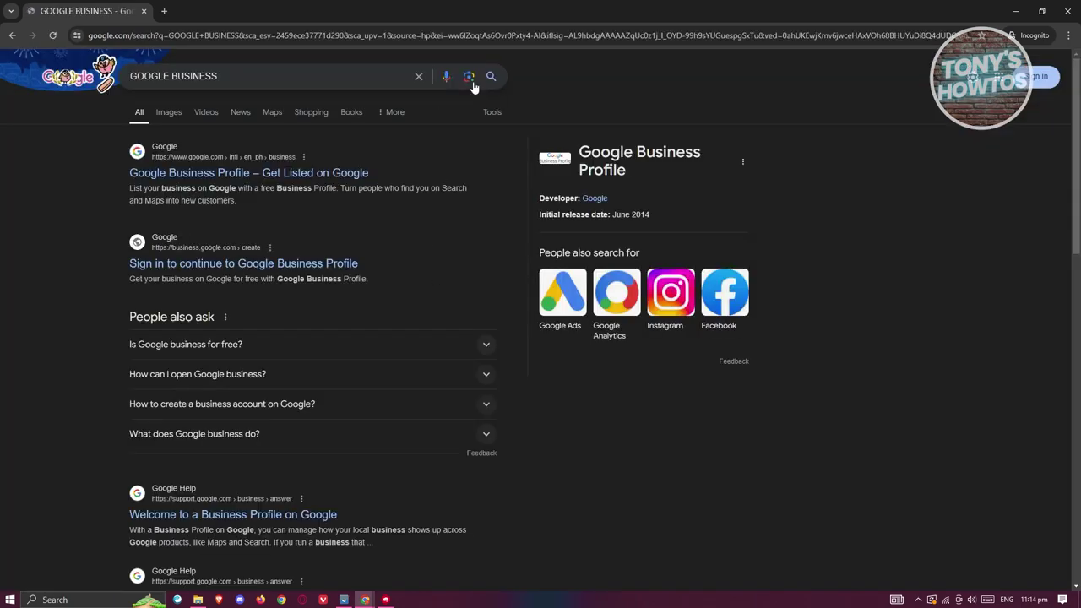
pyautogui.click(191, 174)
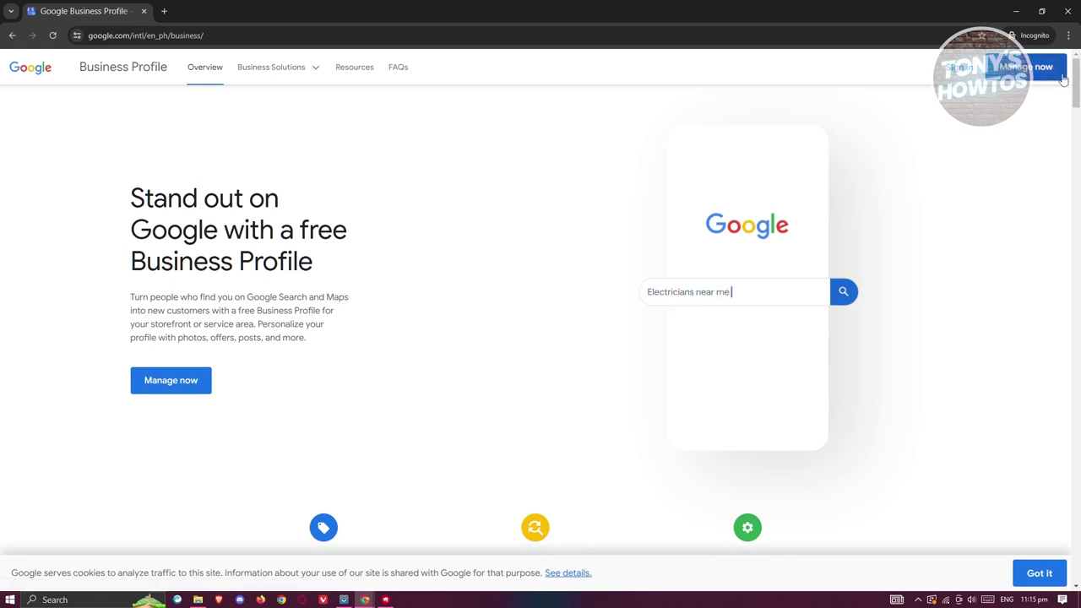
pyautogui.click(953, 69)
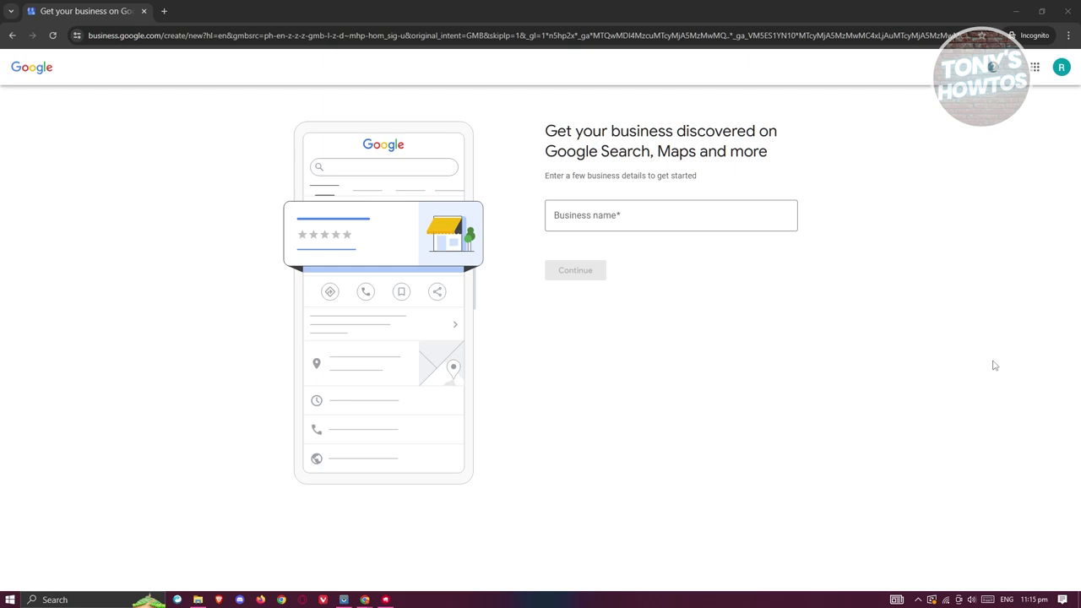
# - Create a new business named RENZI ADVERTISING COMPANY and set its type to Service business
pyautogui.click(688, 212)
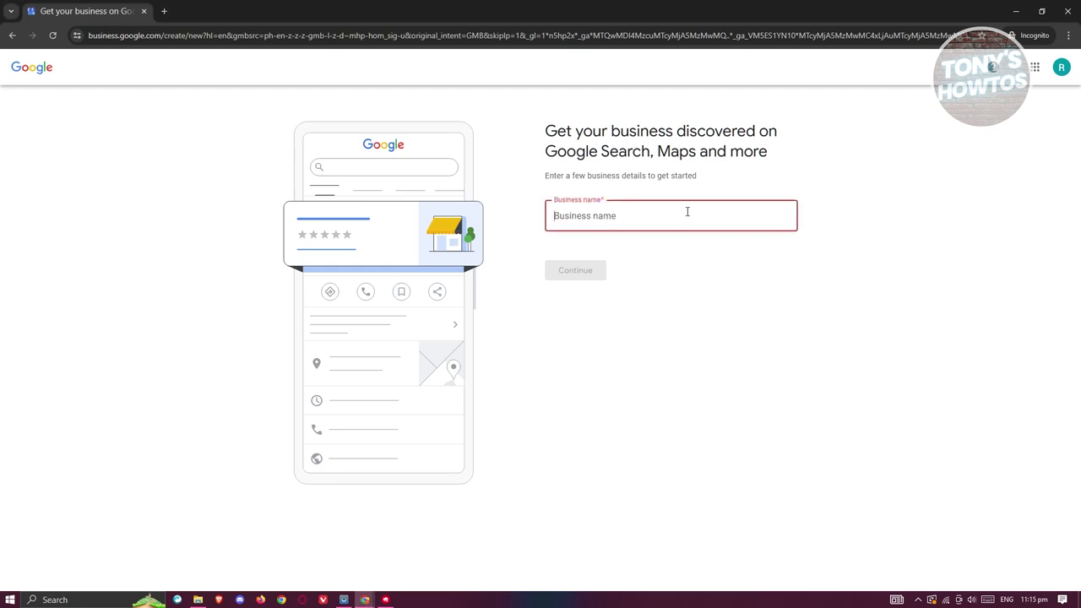
pyautogui.write('RENZI')
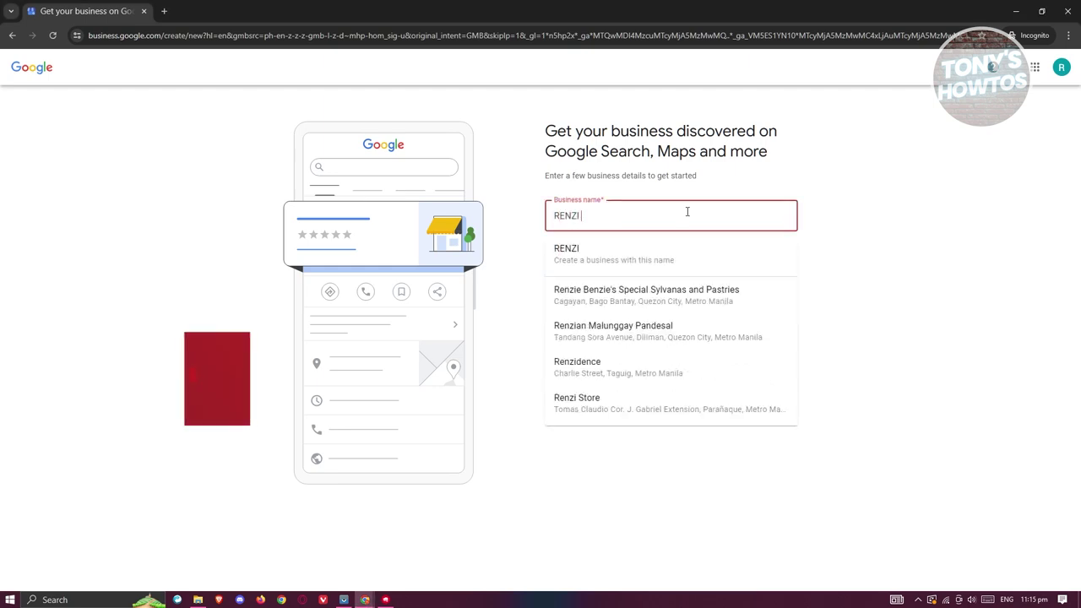
pyautogui.write(' ADVER')
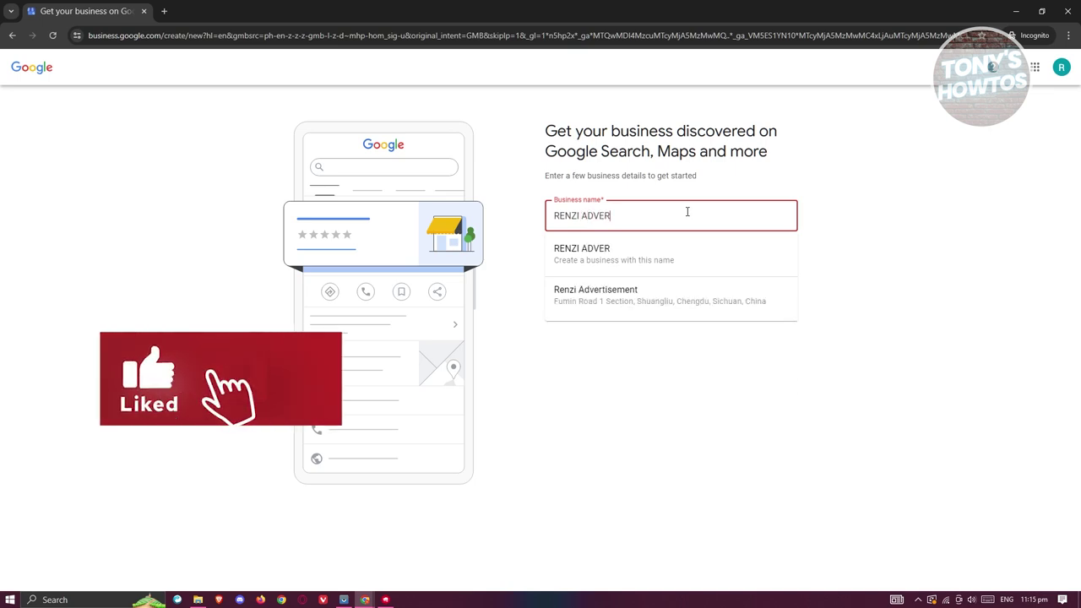
pyautogui.write('TISING COMPANY')
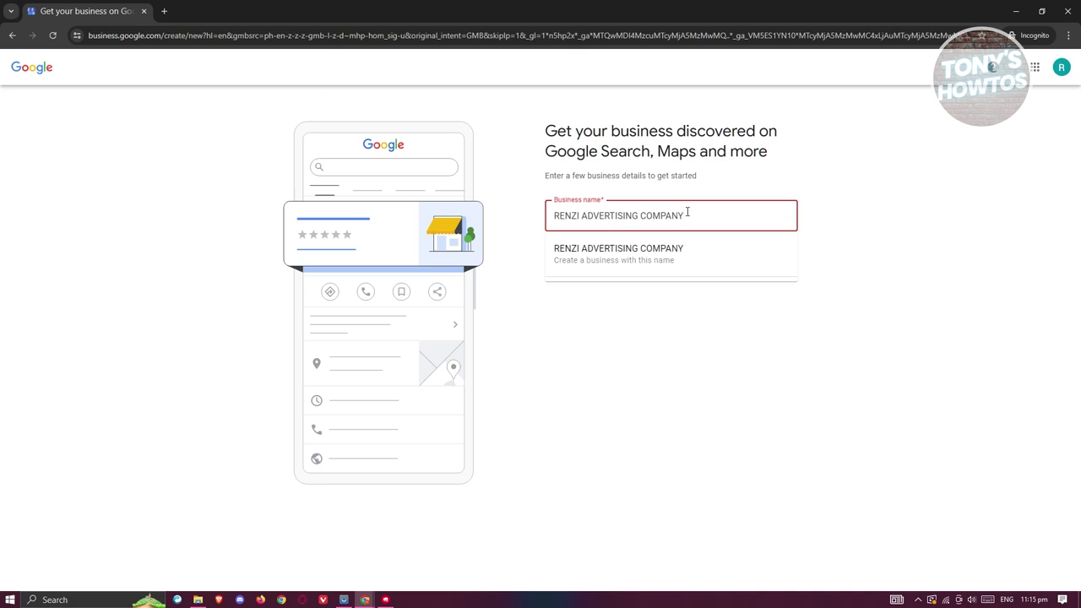
pyautogui.click(593, 258)
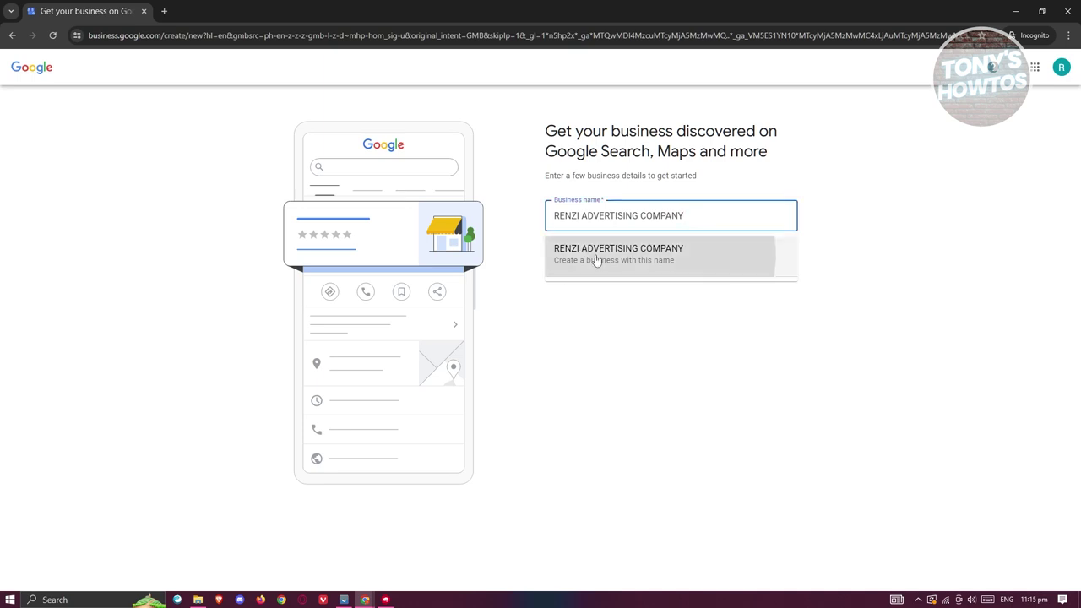
pyautogui.click(578, 274)
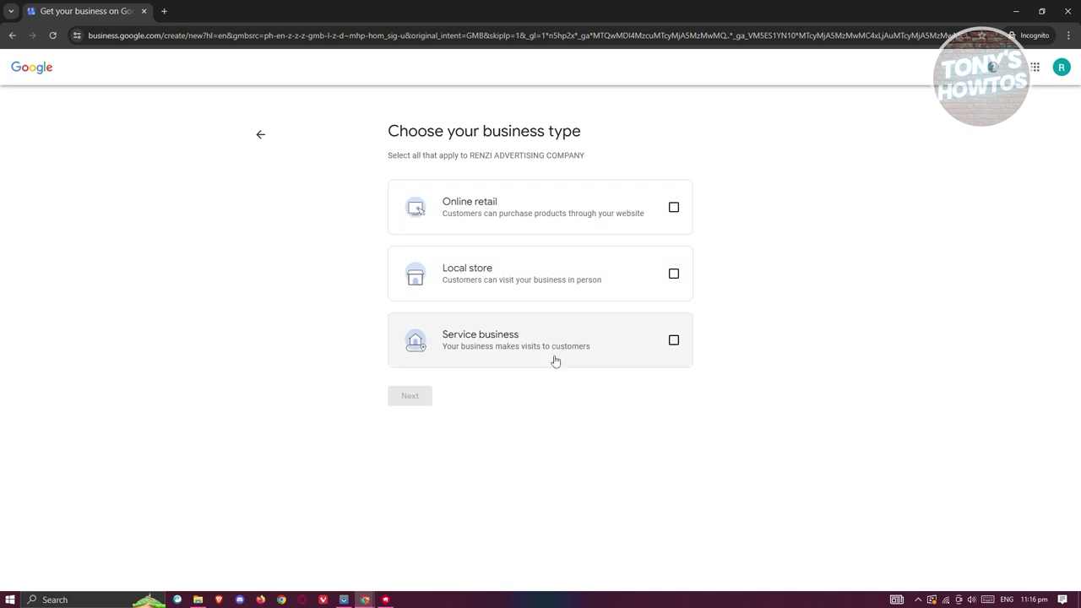
pyautogui.click(665, 343)
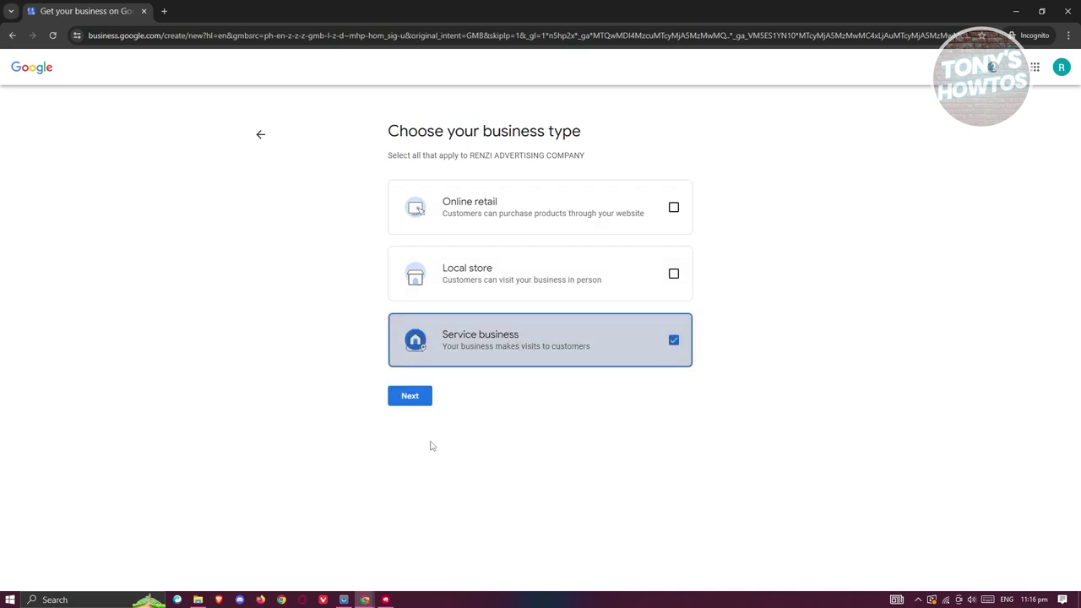
pyautogui.click(410, 395)
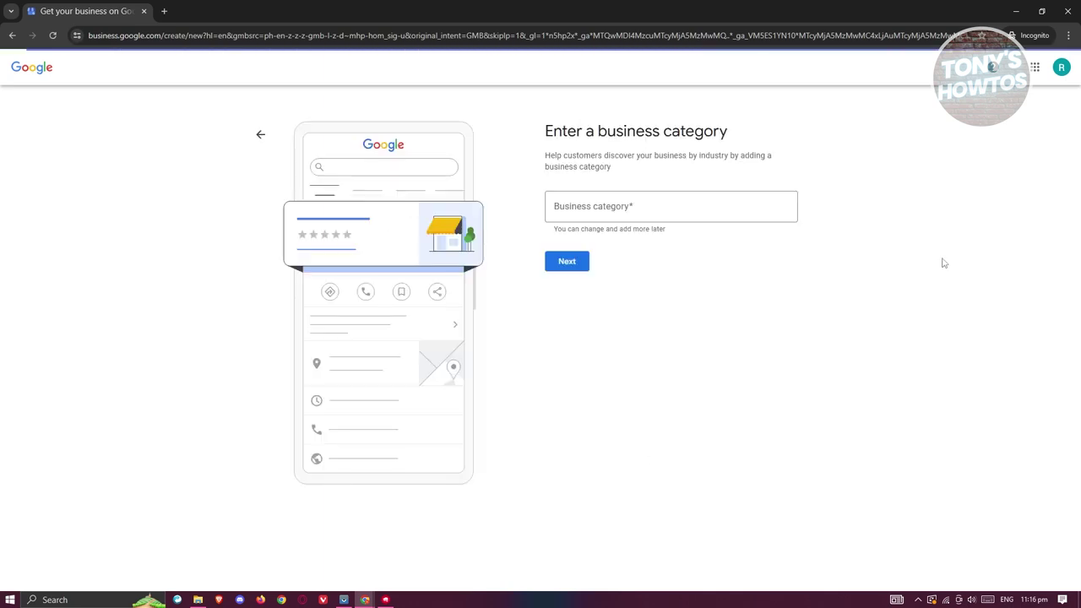
pyautogui.click(655, 208)
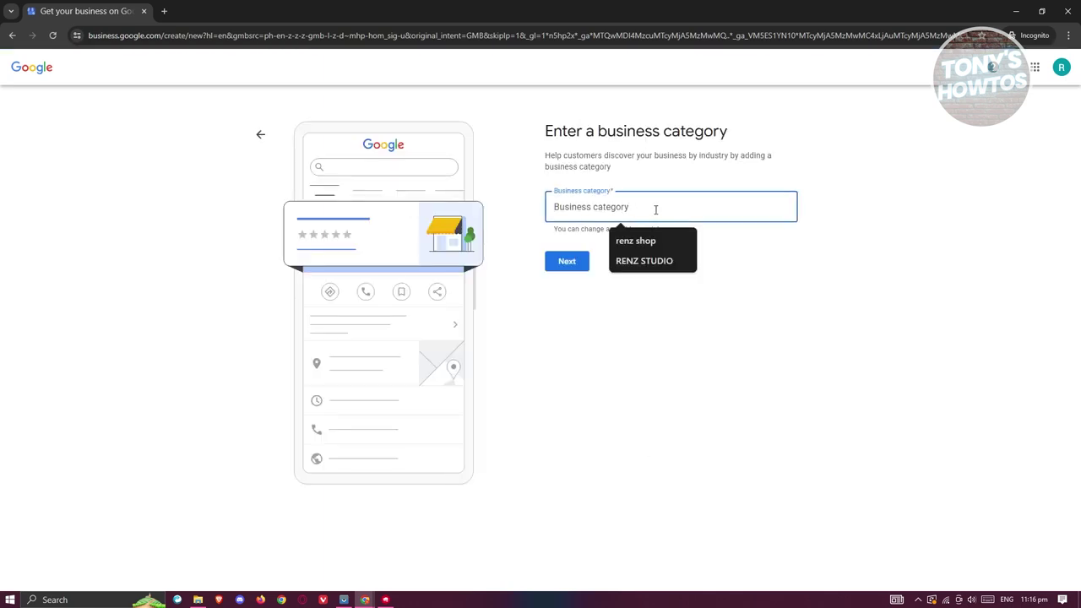
pyautogui.click(875, 381)
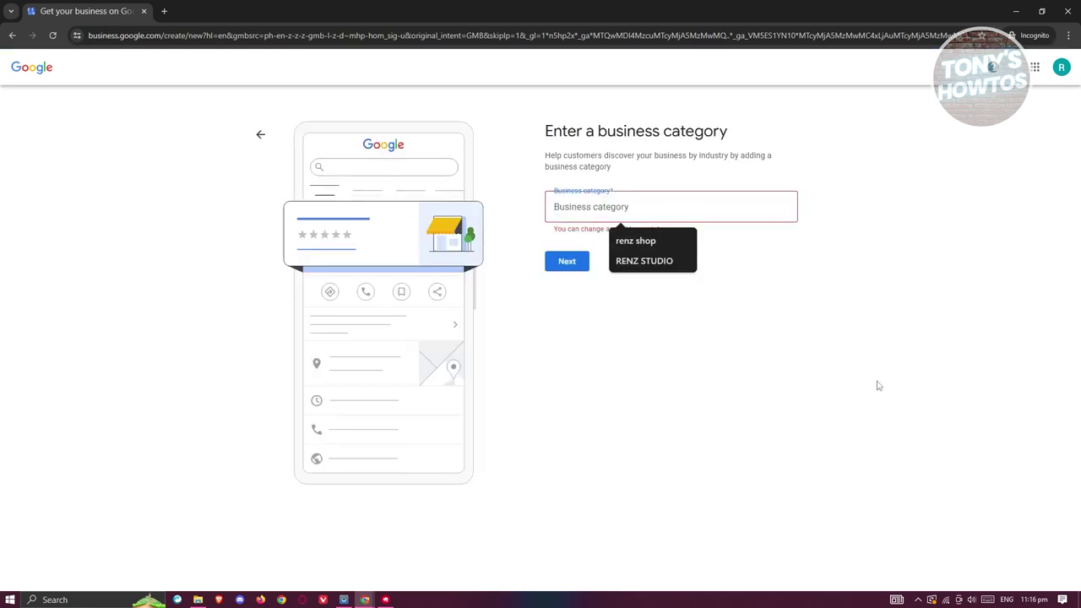
pyautogui.click(650, 206)
pyautogui.click(657, 355)
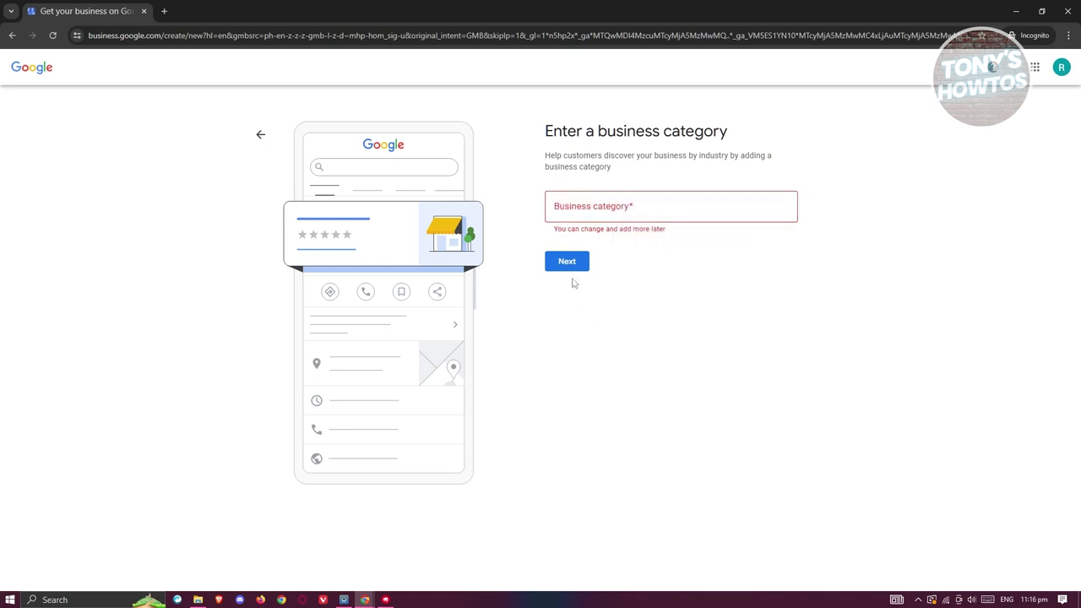
# - Set the business category to Advertising agency and continue to the next page of the setup
pyautogui.click(617, 207)
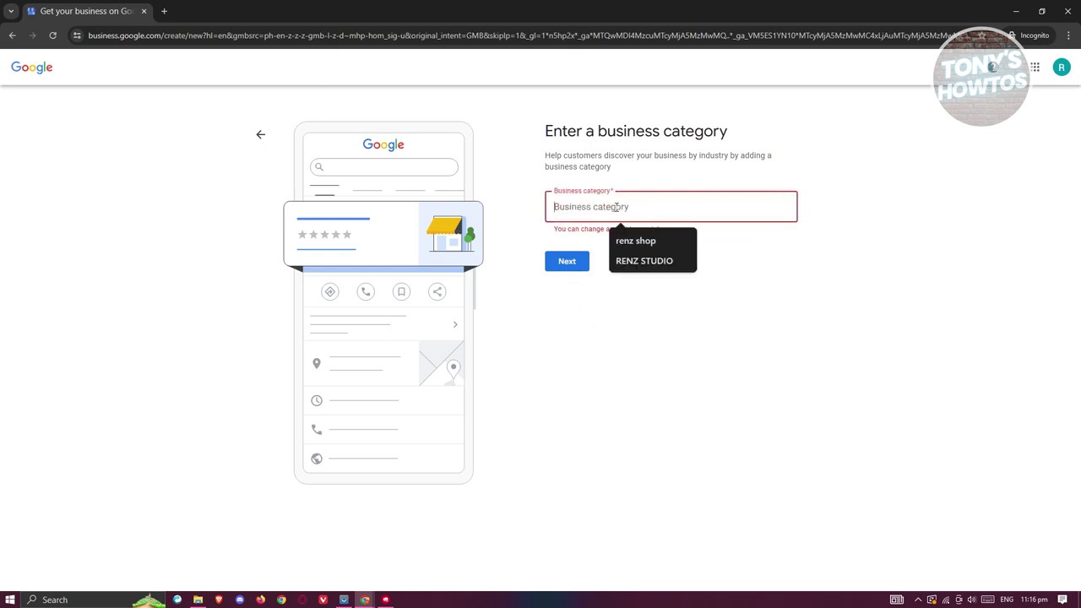
pyautogui.write('ADVE')
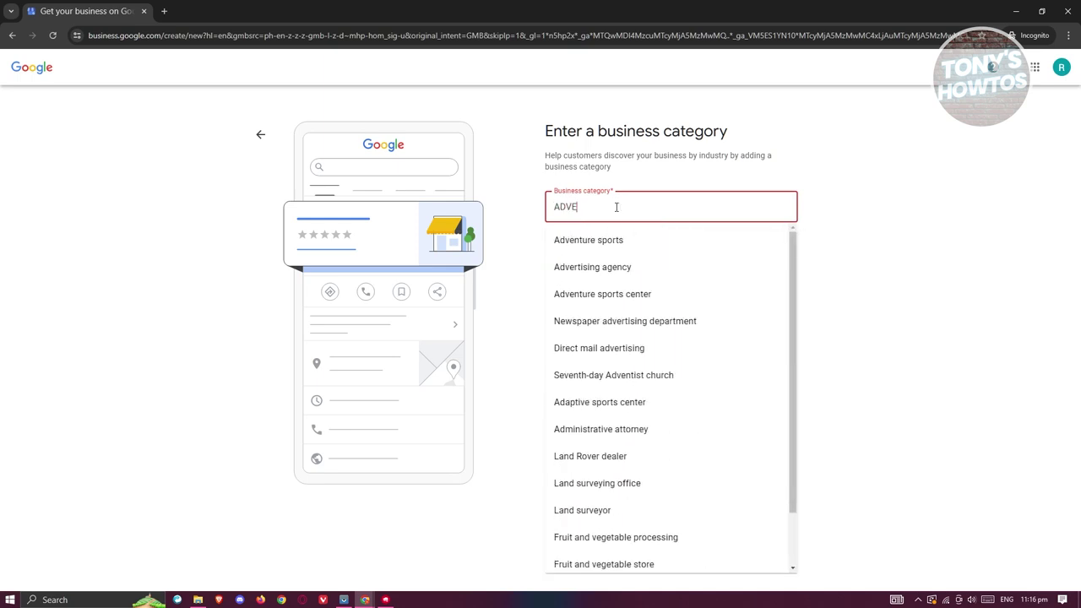
pyautogui.write('RTISING')
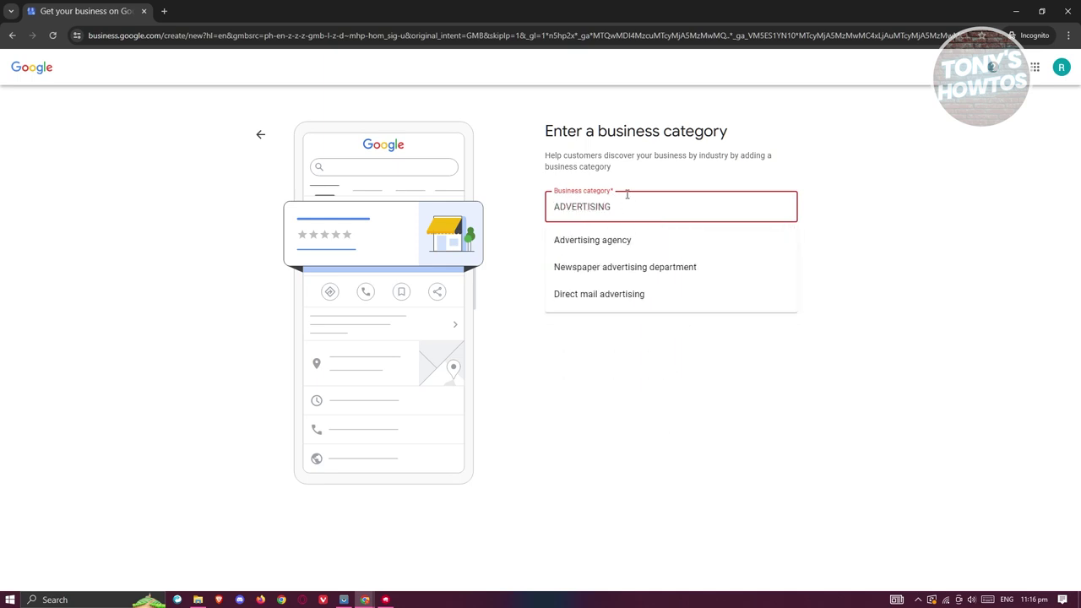
pyautogui.click(637, 240)
pyautogui.click(555, 263)
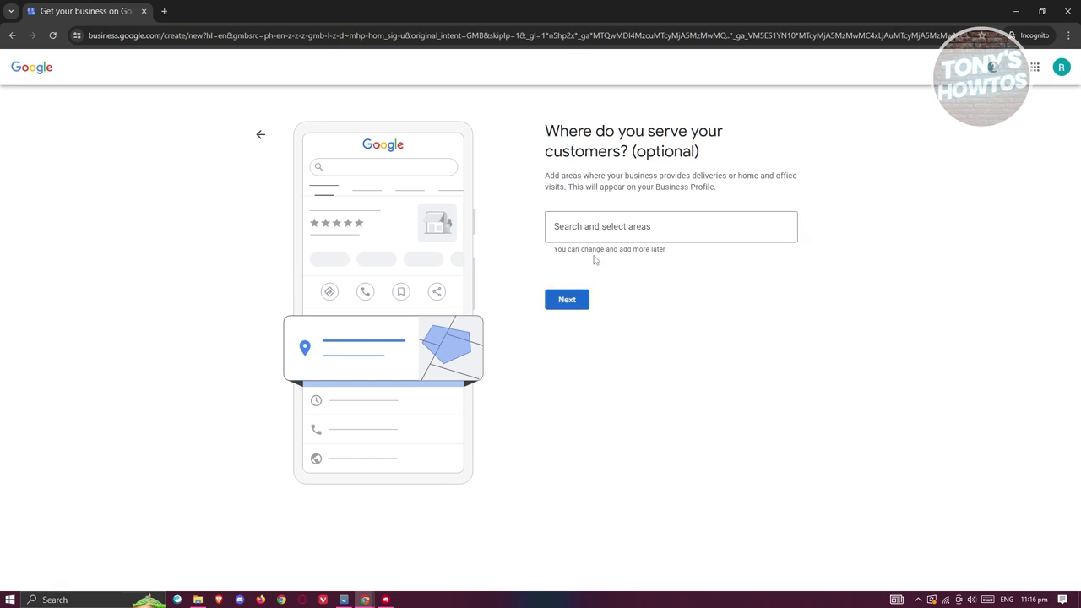
# - Add Manila, Metro Manila, Philippines as the area where the business serves customers and continue
pyautogui.click(608, 222)
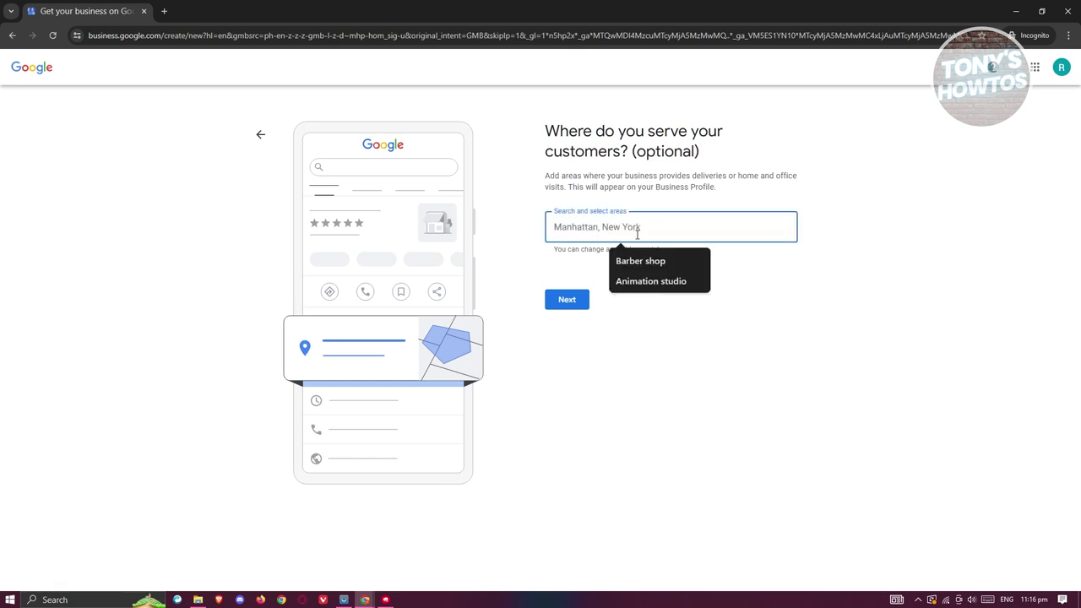
pyautogui.write('MANILA PHI')
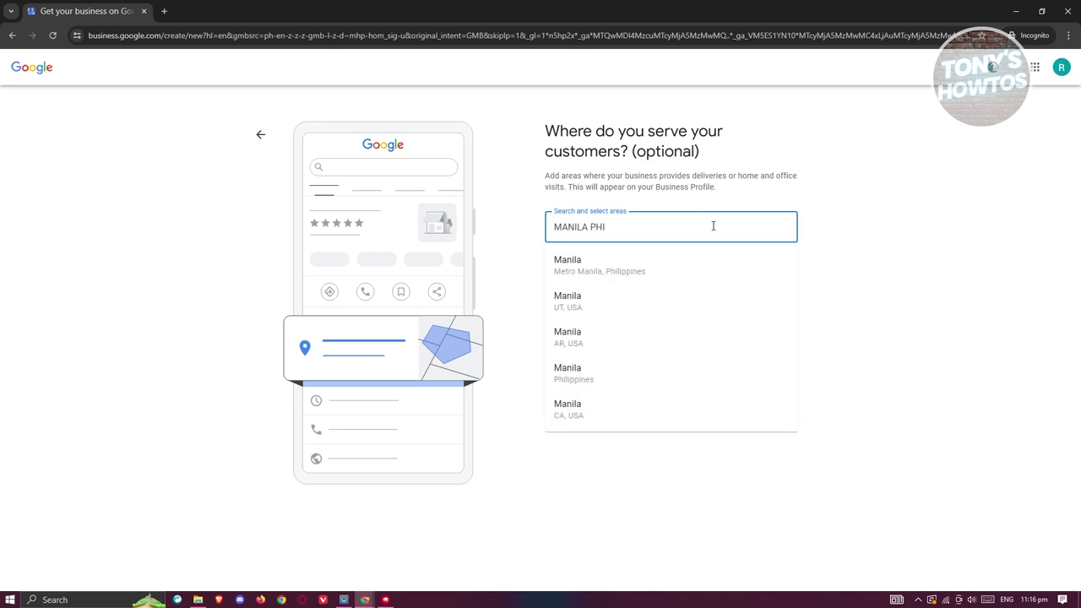
pyautogui.click(682, 270)
pyautogui.click(565, 329)
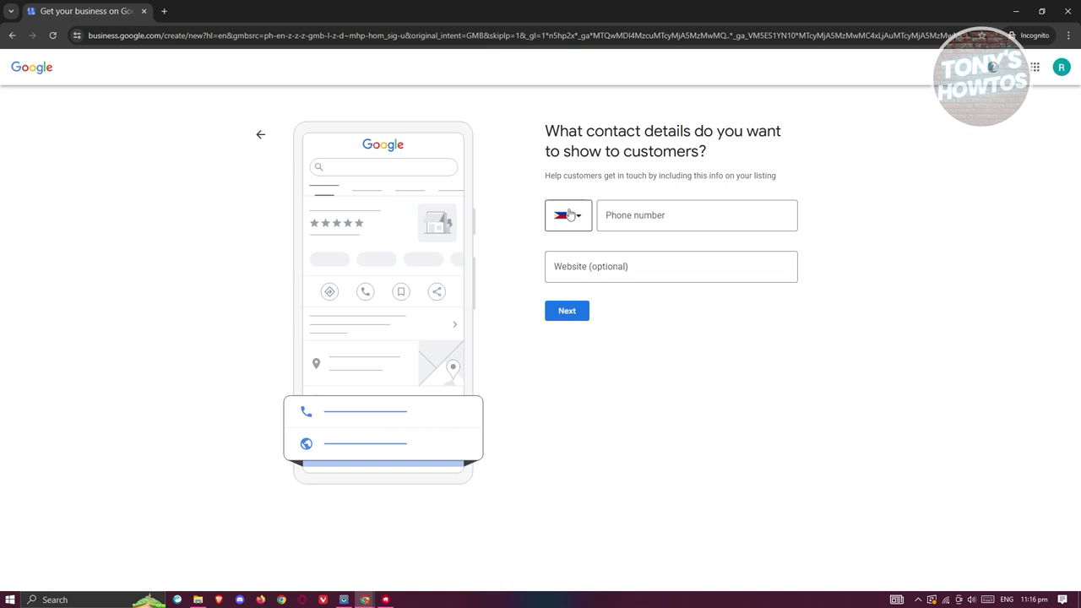
# - Check the country choices for the phone number and accept the terms without opting in to tips or survey invitations
pyautogui.click(584, 217)
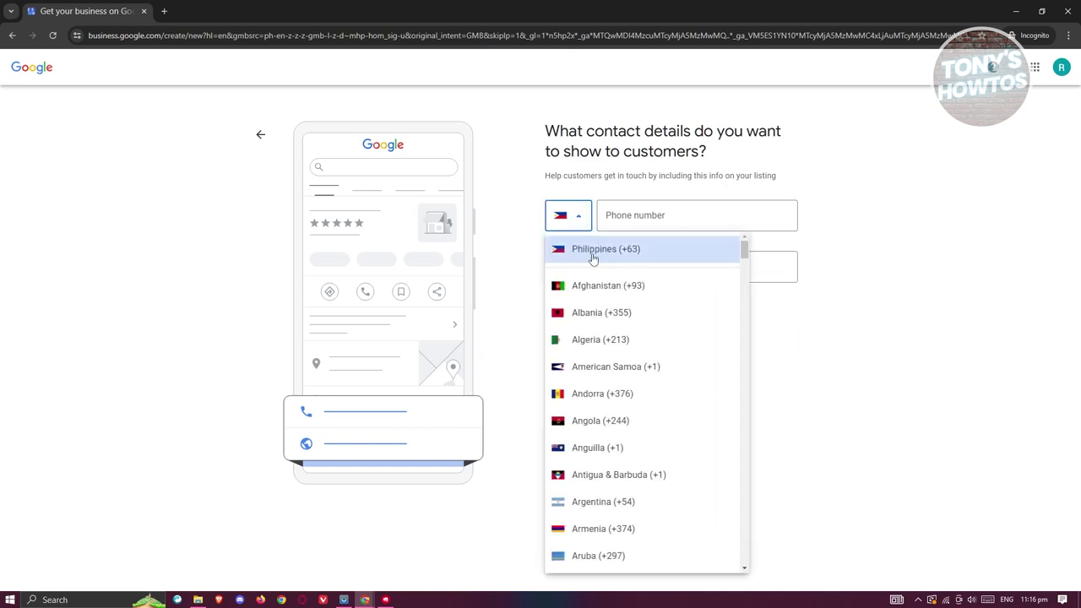
pyautogui.click(940, 258)
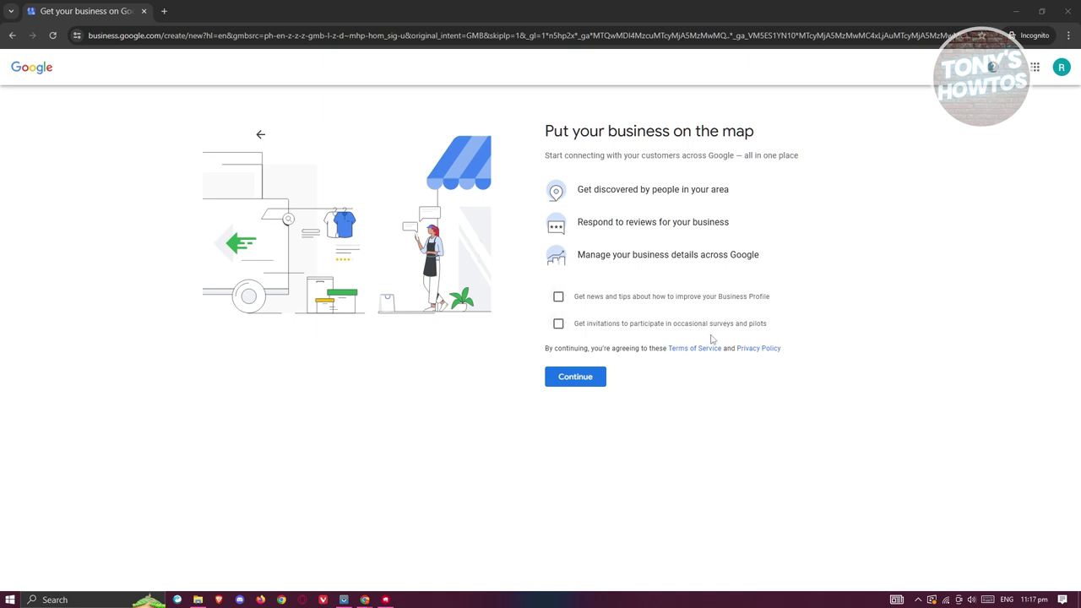
pyautogui.click(579, 380)
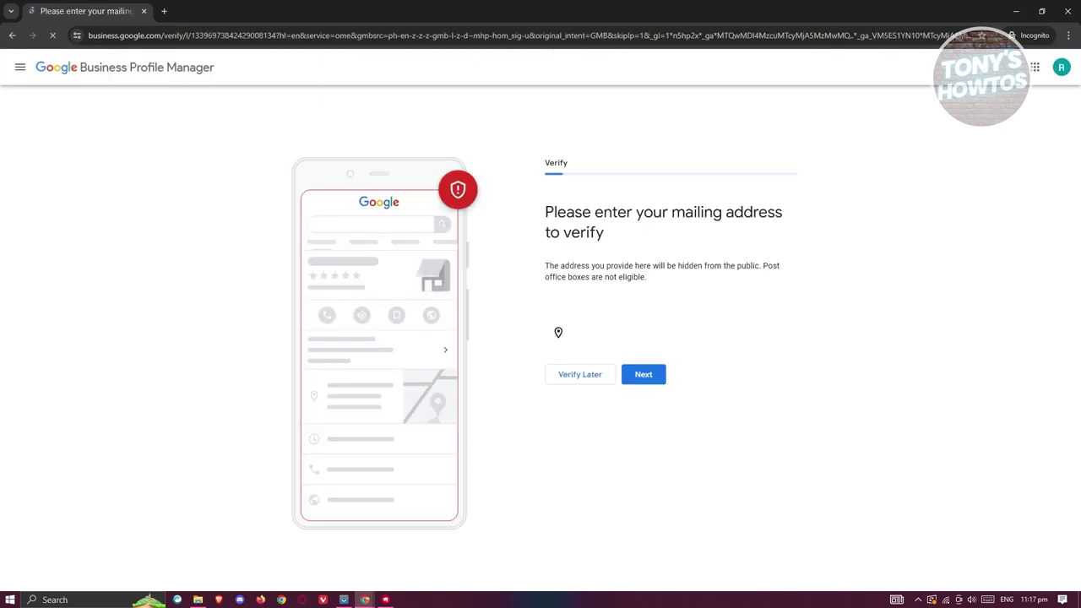
# - Examine the mailing address verification form, including its street, suburb, city, postal code and province fields
pyautogui.scroll(-1, 952, 274)
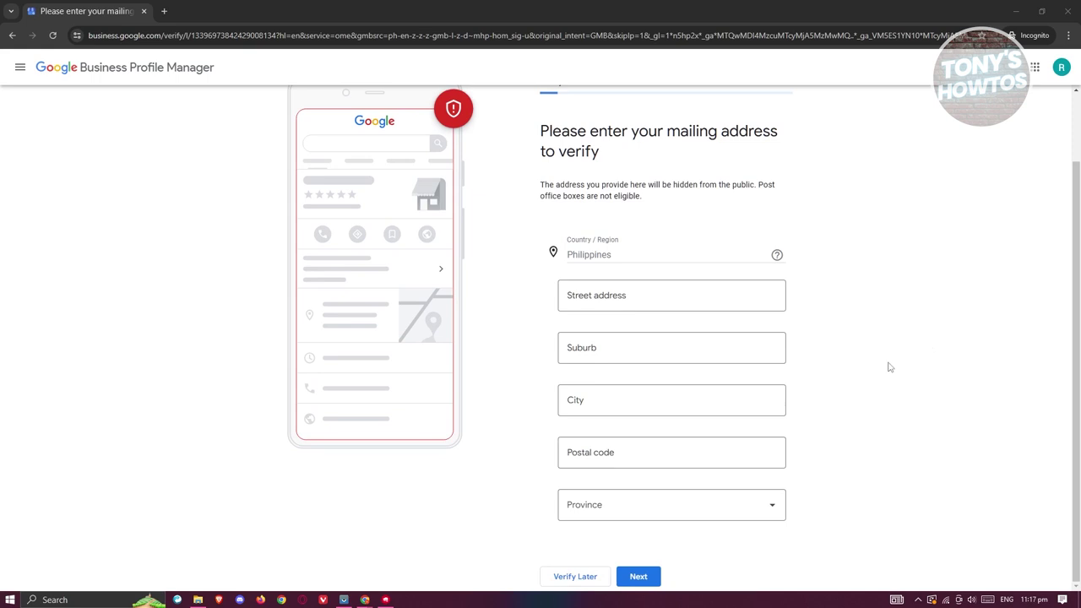
pyautogui.scroll(1, 889, 367)
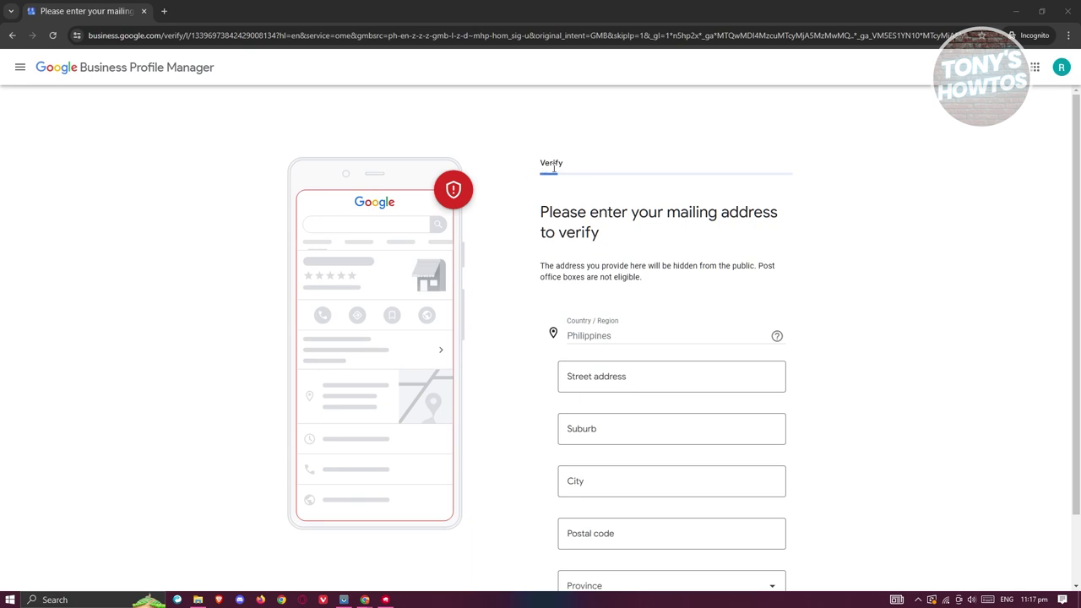
pyautogui.scroll(-1, 909, 314)
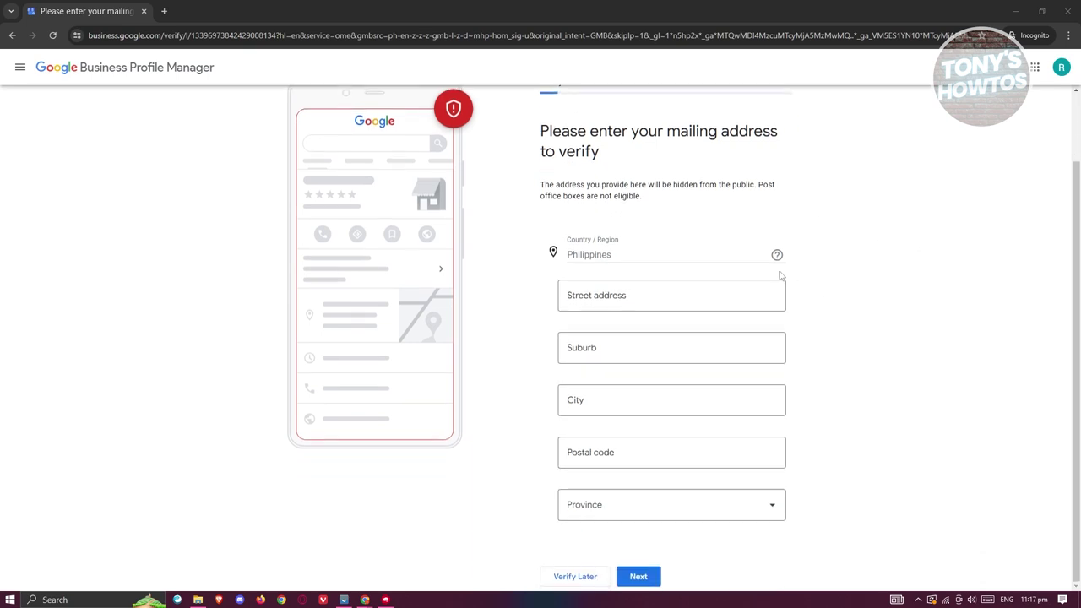
pyautogui.click(634, 291)
pyautogui.click(620, 361)
pyautogui.click(621, 410)
pyautogui.click(620, 449)
pyautogui.click(627, 507)
pyautogui.click(897, 359)
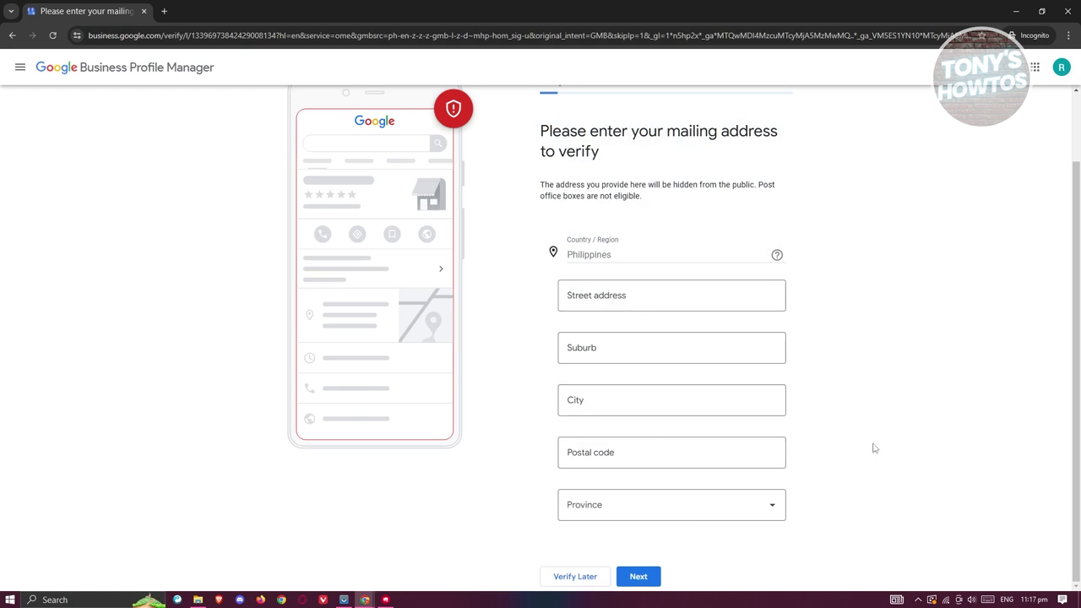
pyautogui.scroll(1, 959, 299)
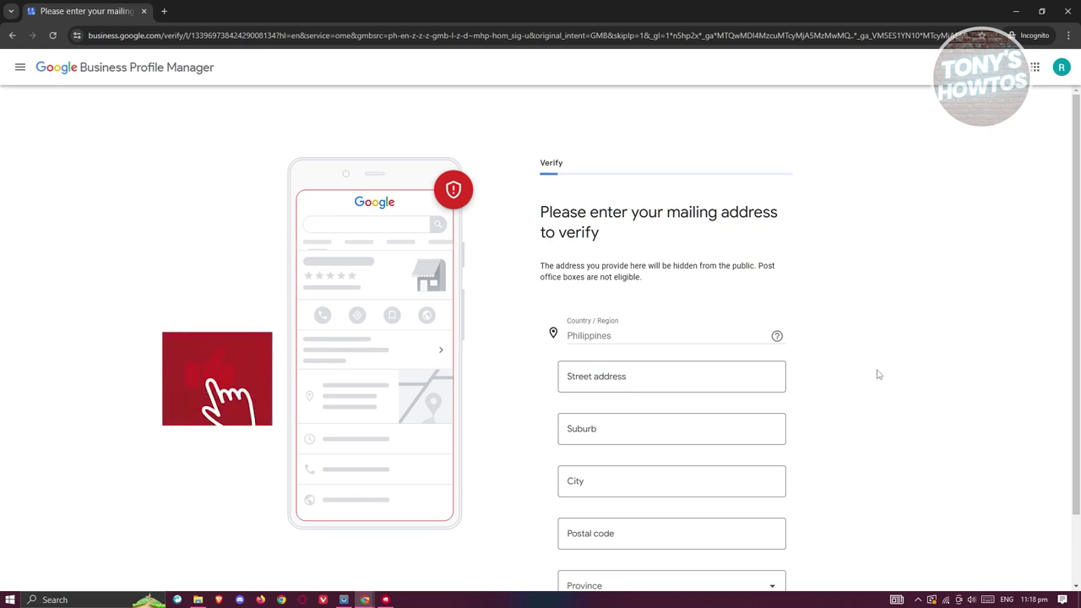
pyautogui.scroll(-1, 878, 376)
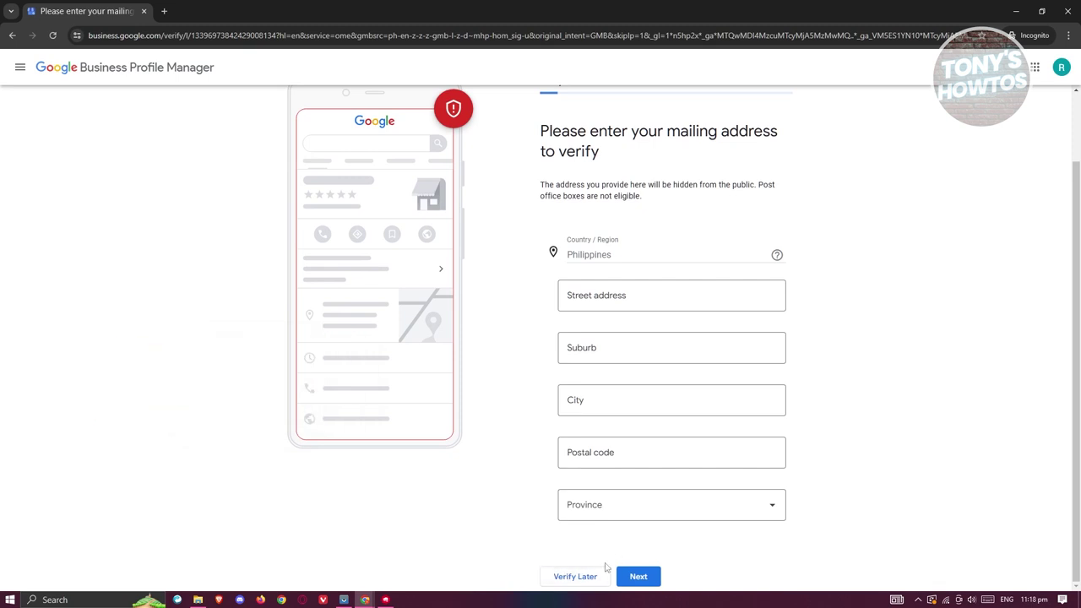
# - Postpone the mailing address verification and skip adding services and business hours
pyautogui.click(583, 575)
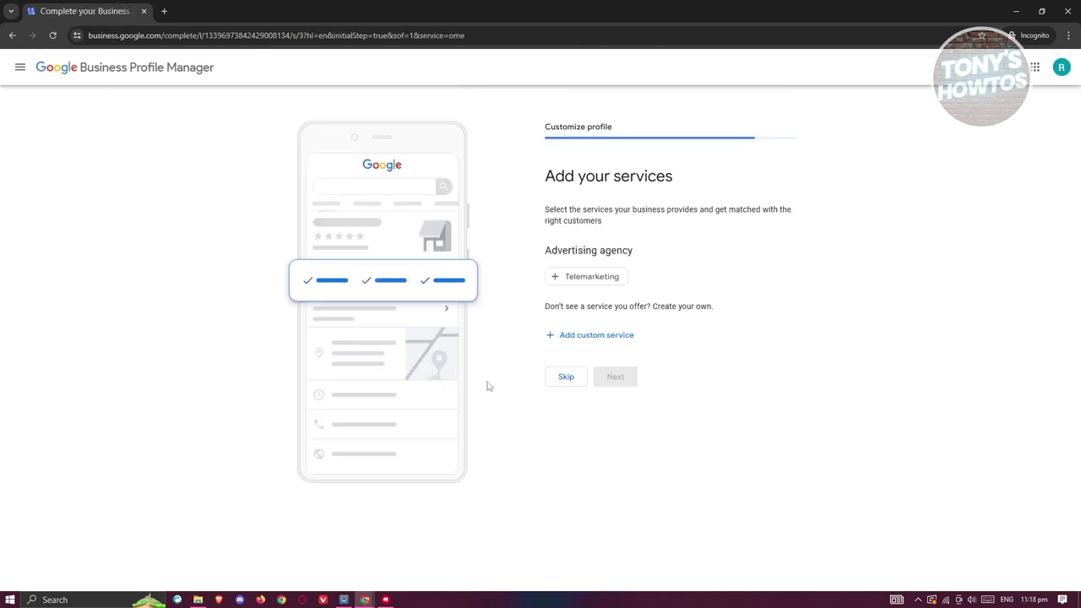
pyautogui.click(567, 378)
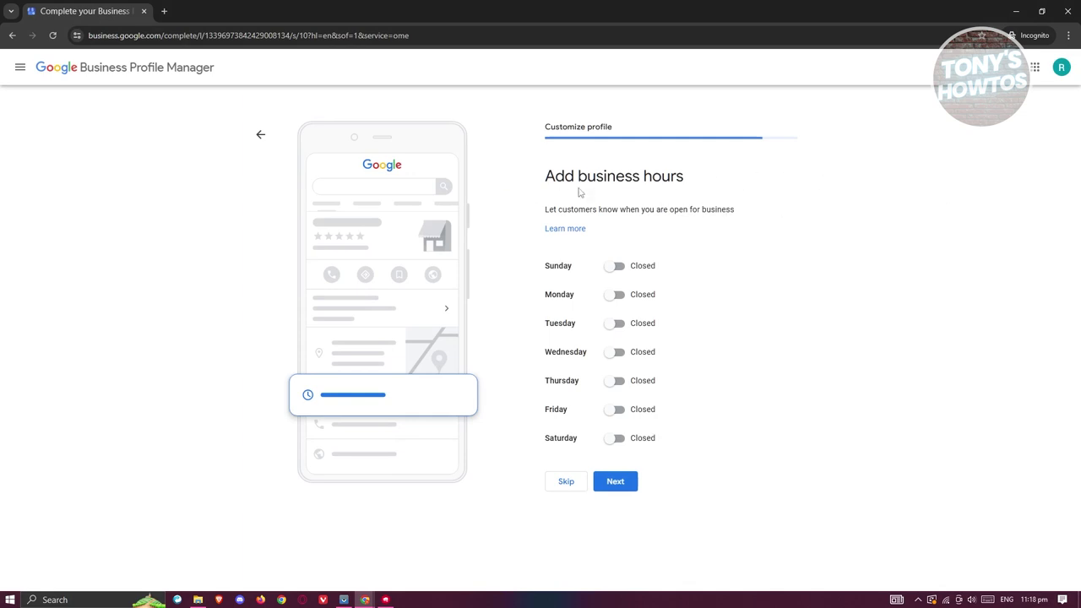
pyautogui.click(566, 481)
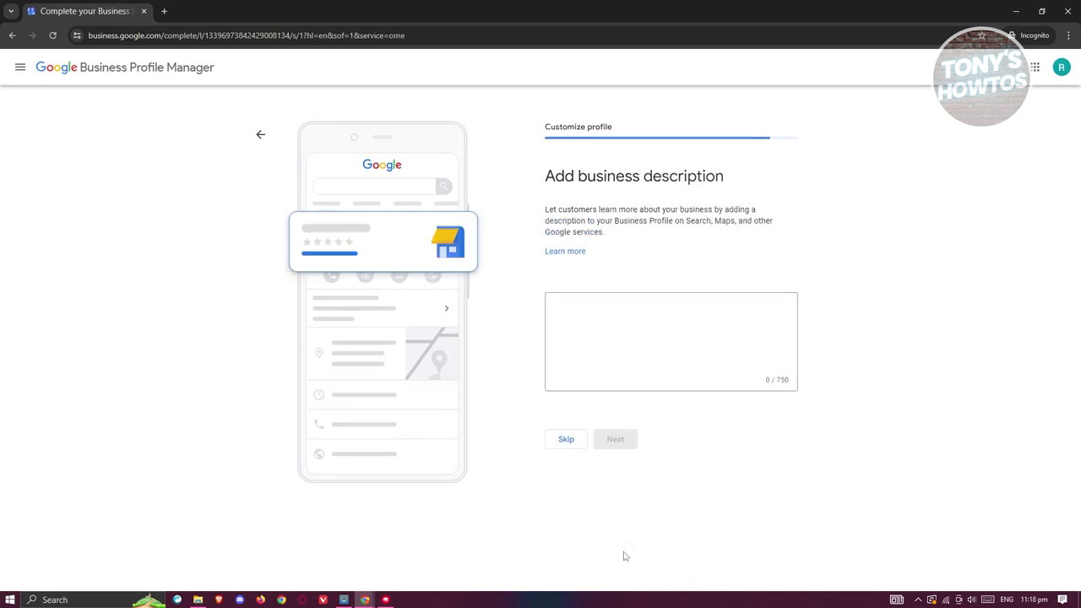
# - Skip adding a business description and photos of the business
pyautogui.click(753, 321)
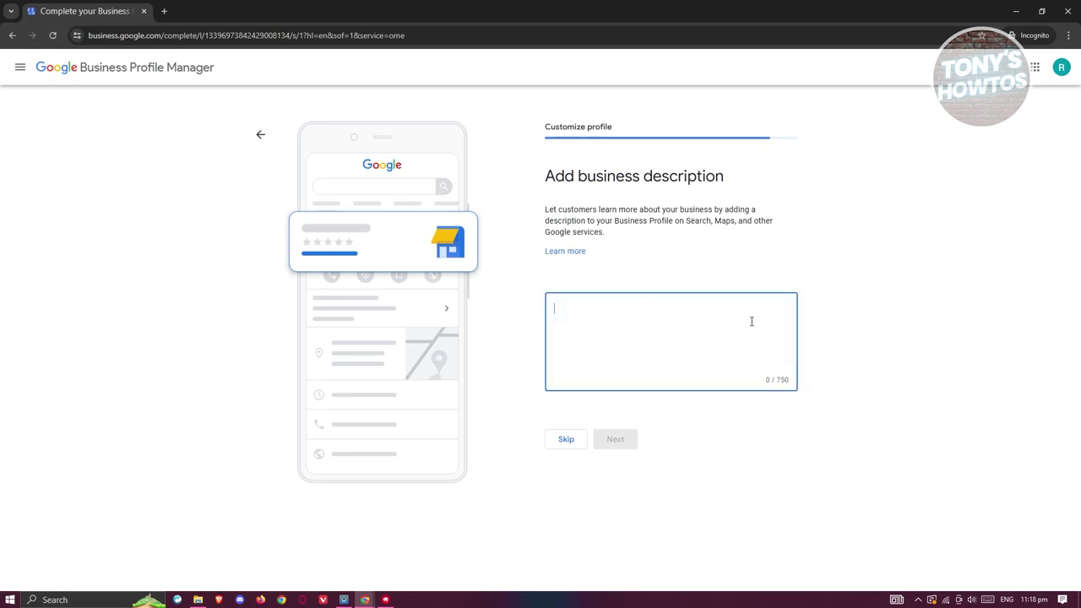
pyautogui.click(568, 440)
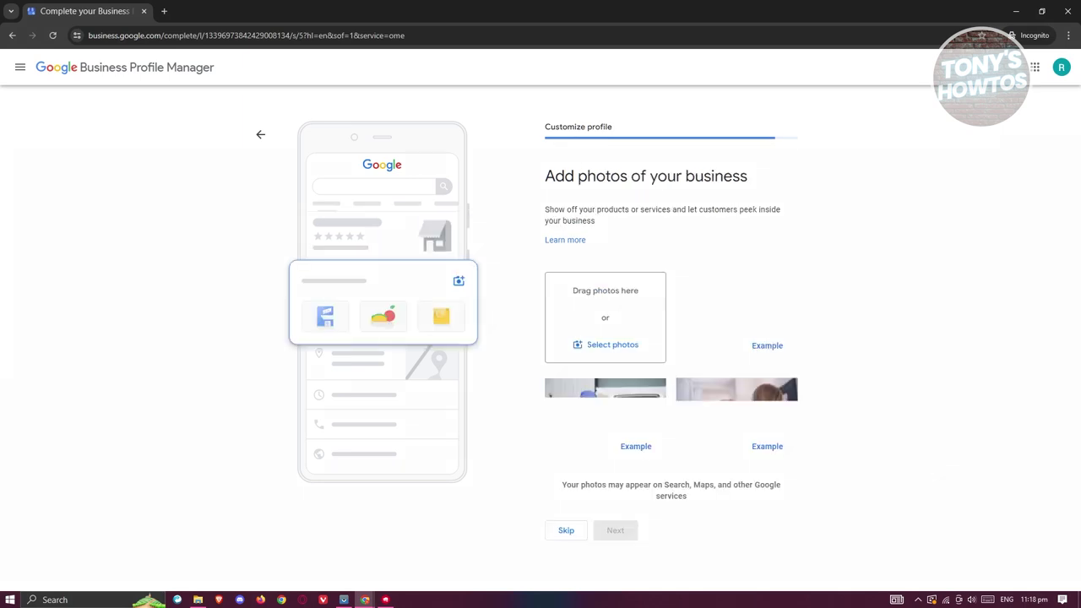
pyautogui.click(565, 532)
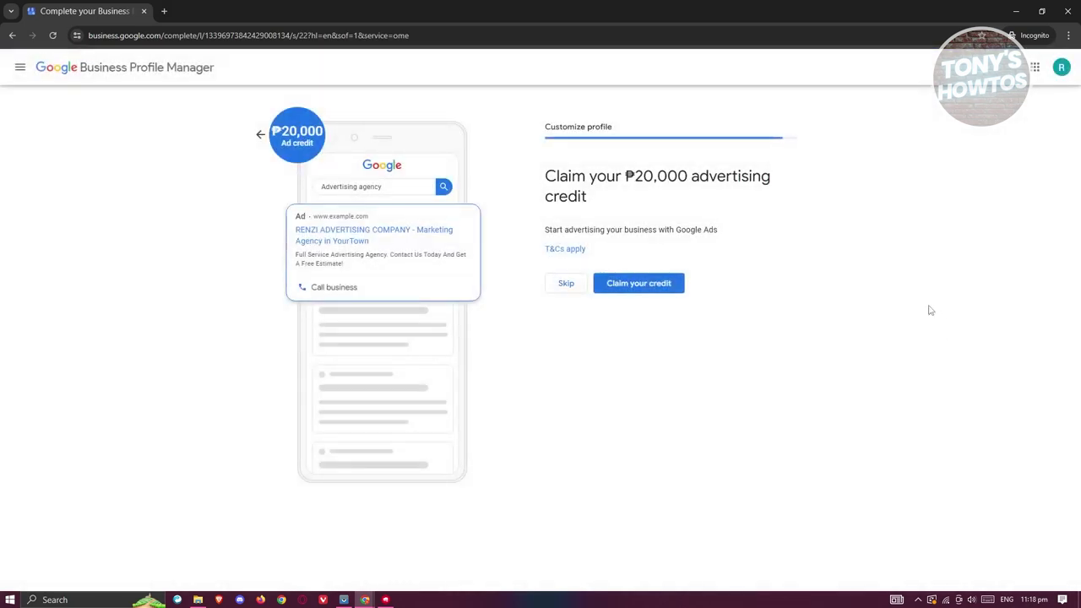
# - Decline the ₱20,000 advertising credit and the Google Workspace offer, and continue to the finished business profile
pyautogui.click(566, 283)
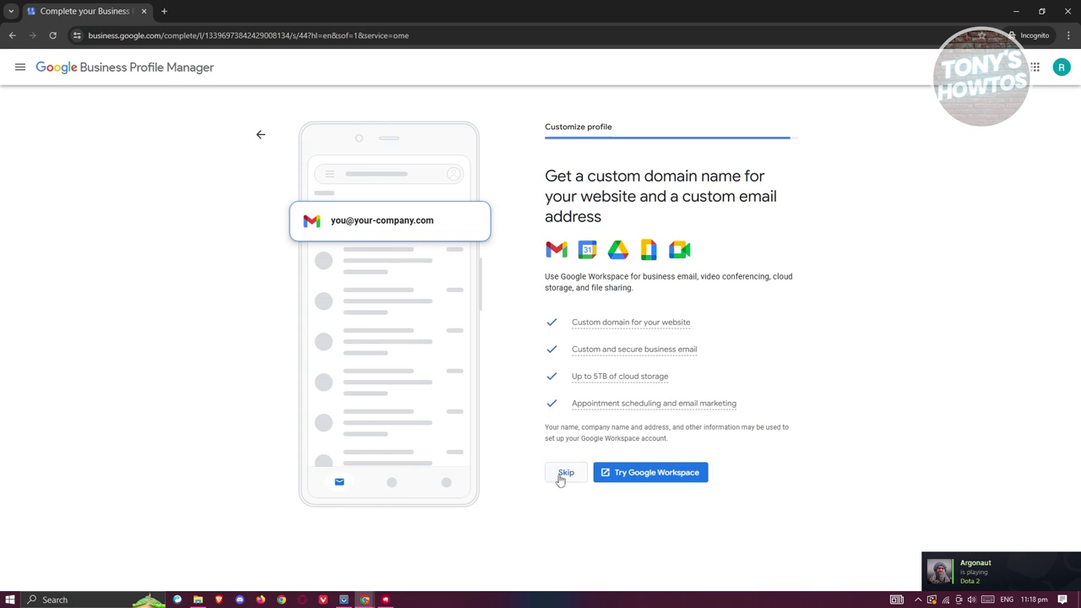
pyautogui.click(563, 475)
pyautogui.click(585, 283)
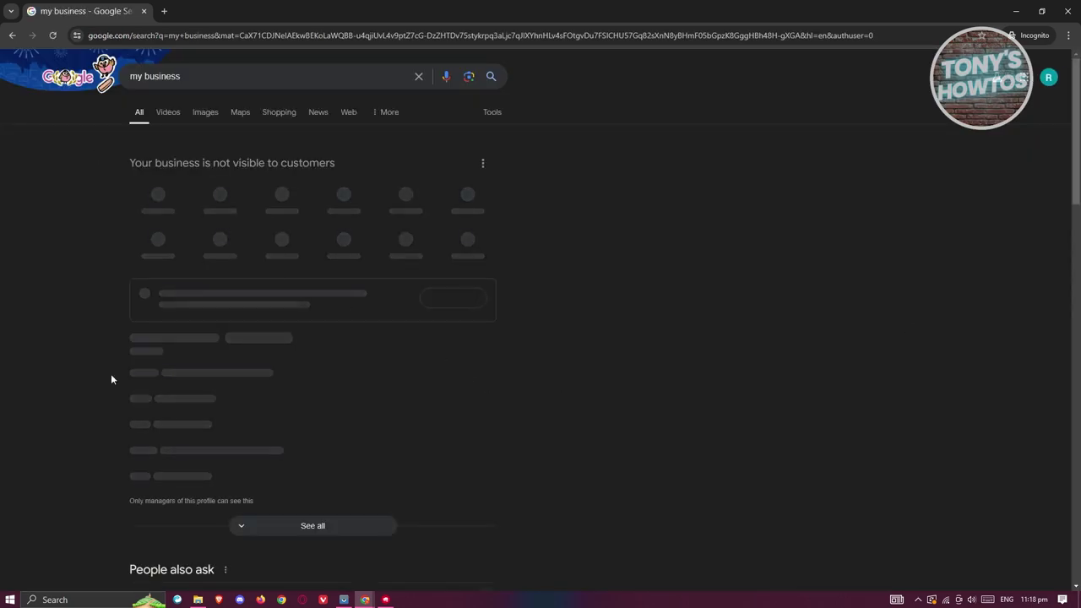
pyautogui.click(1045, 77)
pyautogui.click(649, 221)
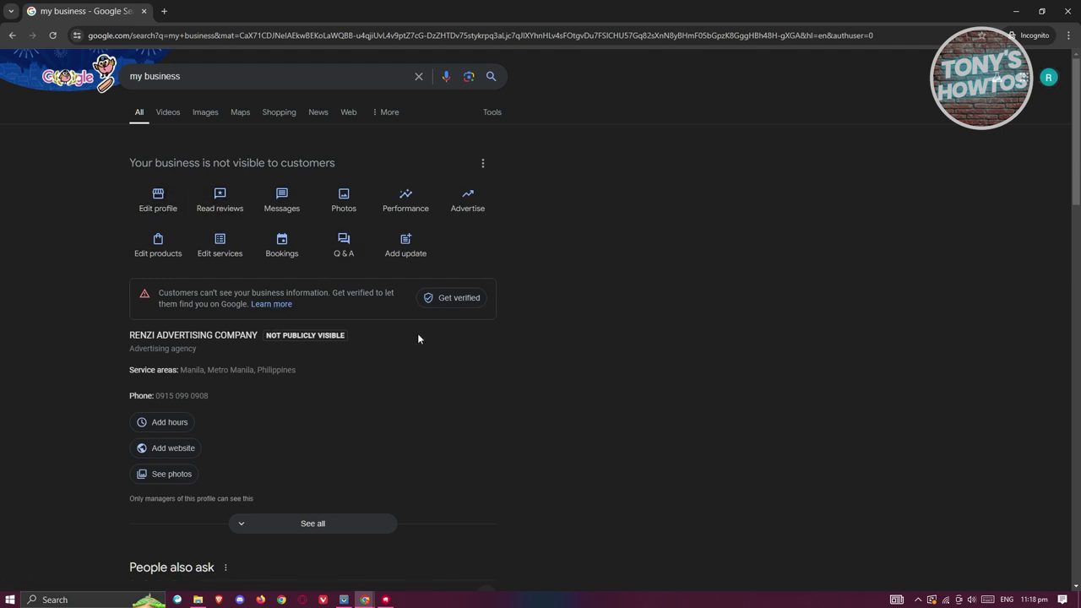
# - Open the verification of the business profile and examine the fields of its mailing address form
pyautogui.click(458, 297)
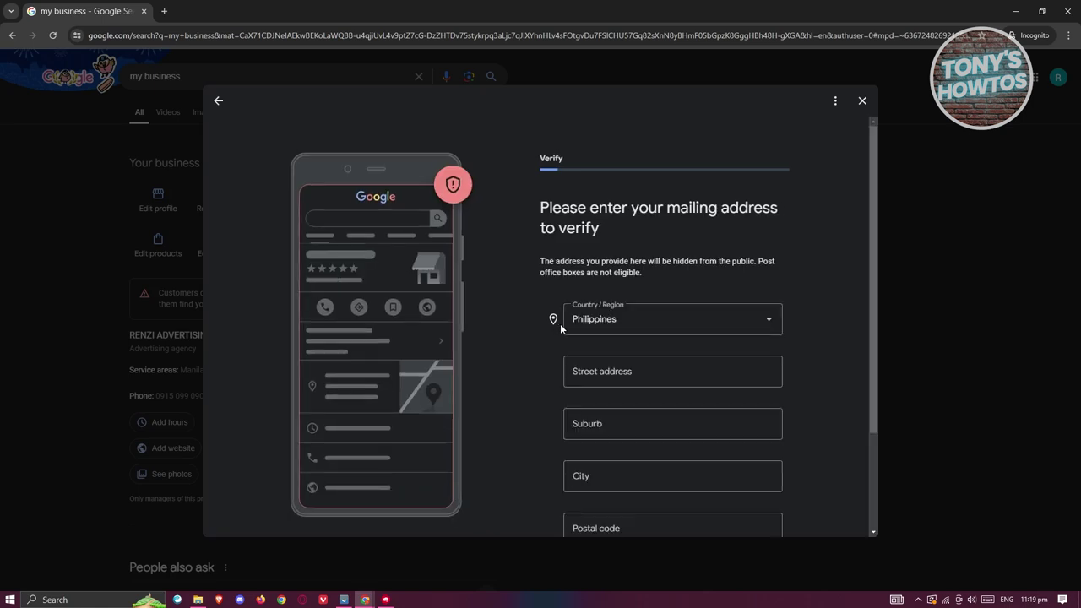
pyautogui.scroll(-2, 514, 334)
pyautogui.scroll(1, 532, 319)
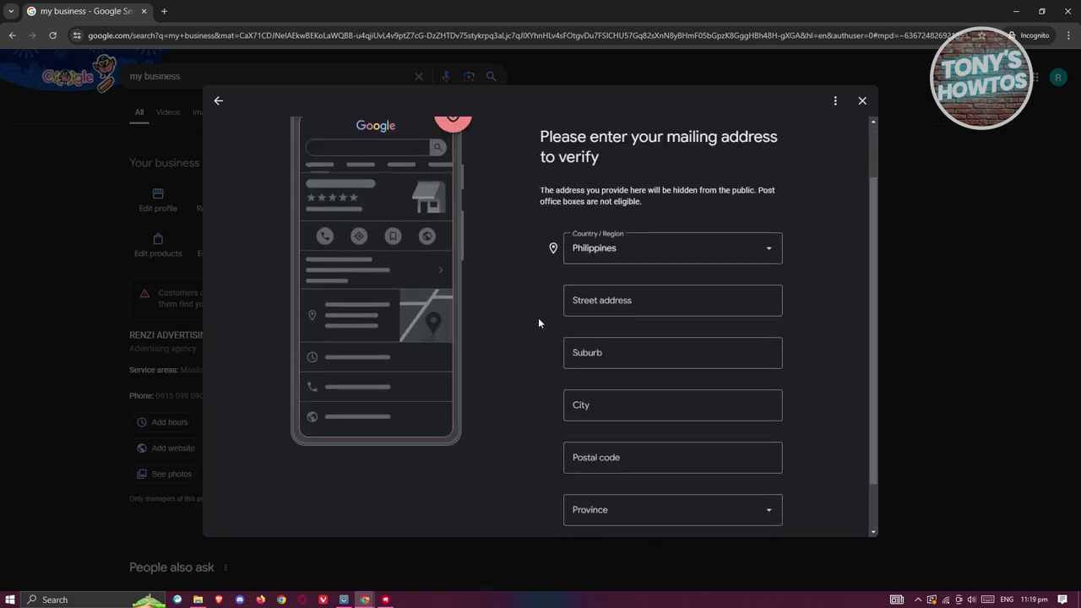
pyautogui.scroll(1, 540, 323)
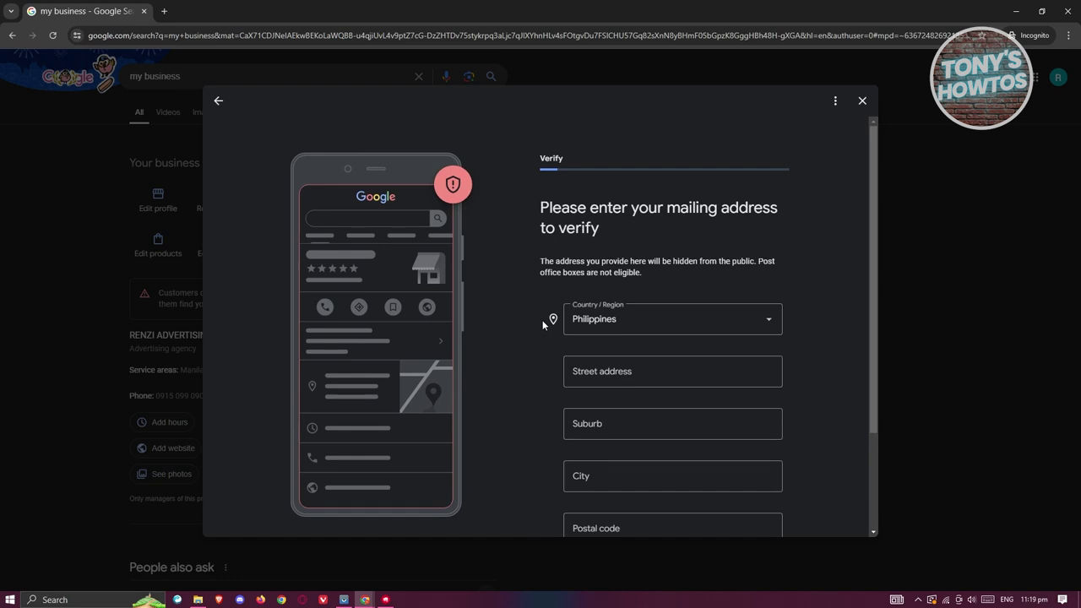